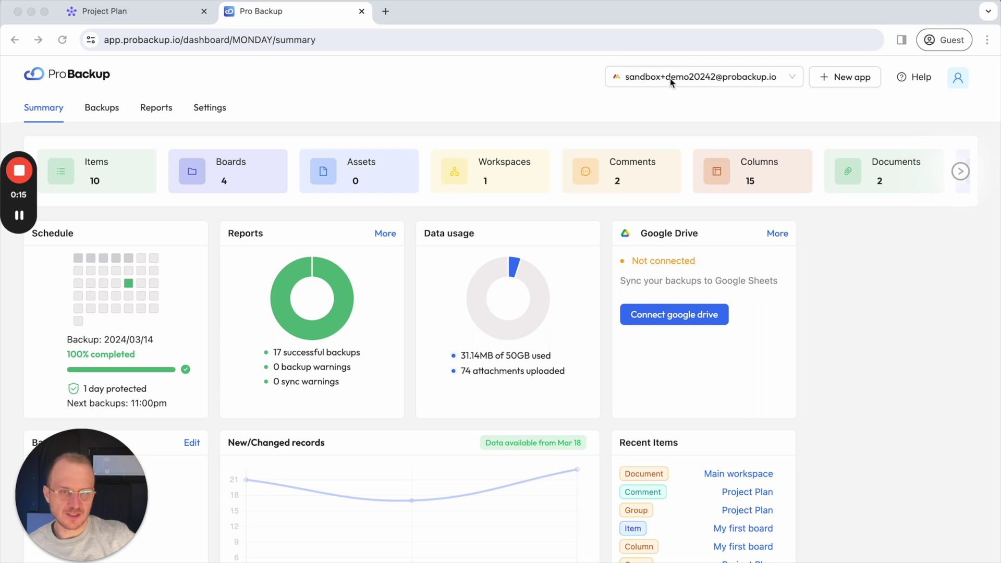
Step: Open the backed-up Items table of My first board from 2024-03-14 and scroll to its tasks
click(99, 111)
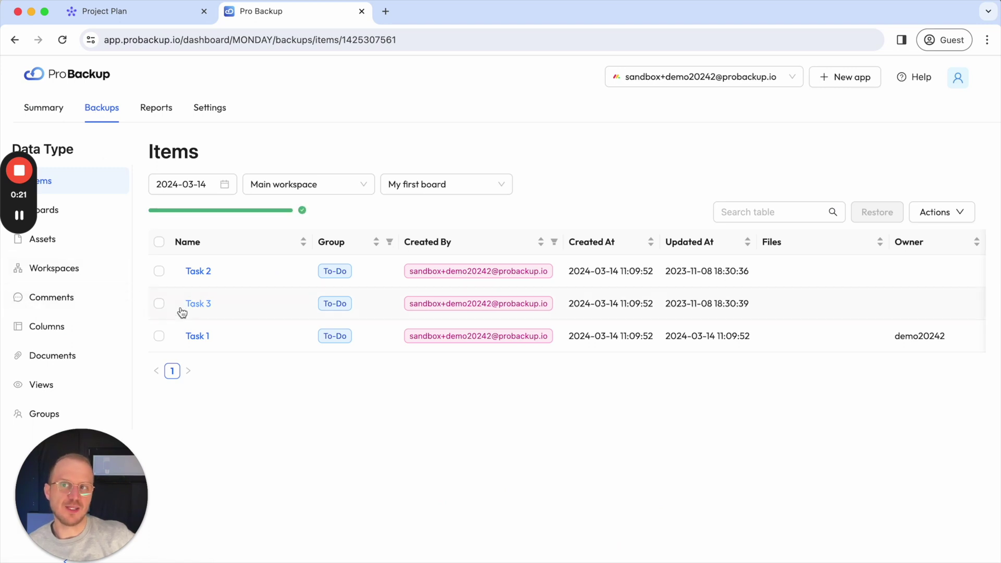
scroll(82, 280, down, 1)
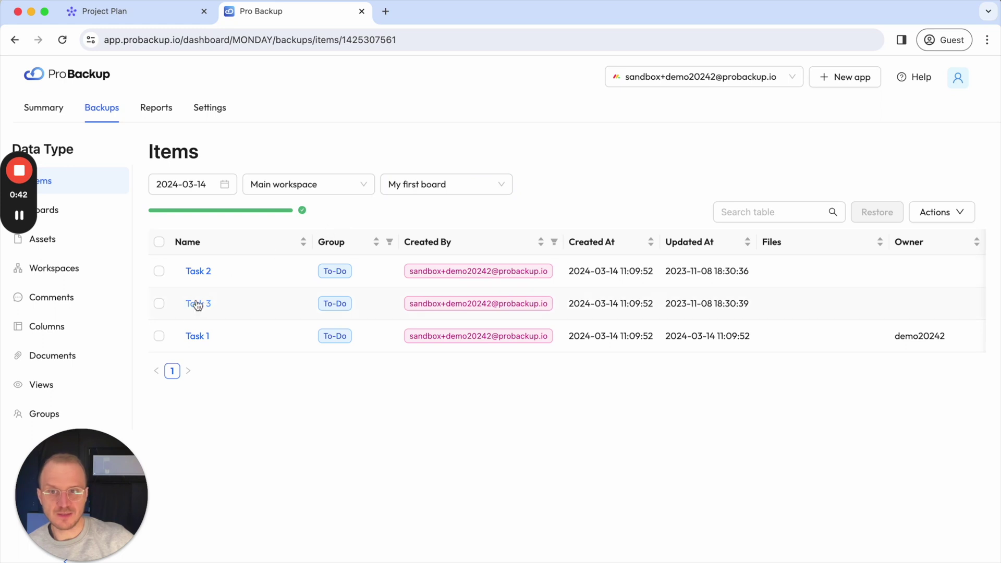
Step: Select Task 1, Task 2 and Task 3, then review Task 1's saved details without restoring
click(159, 336)
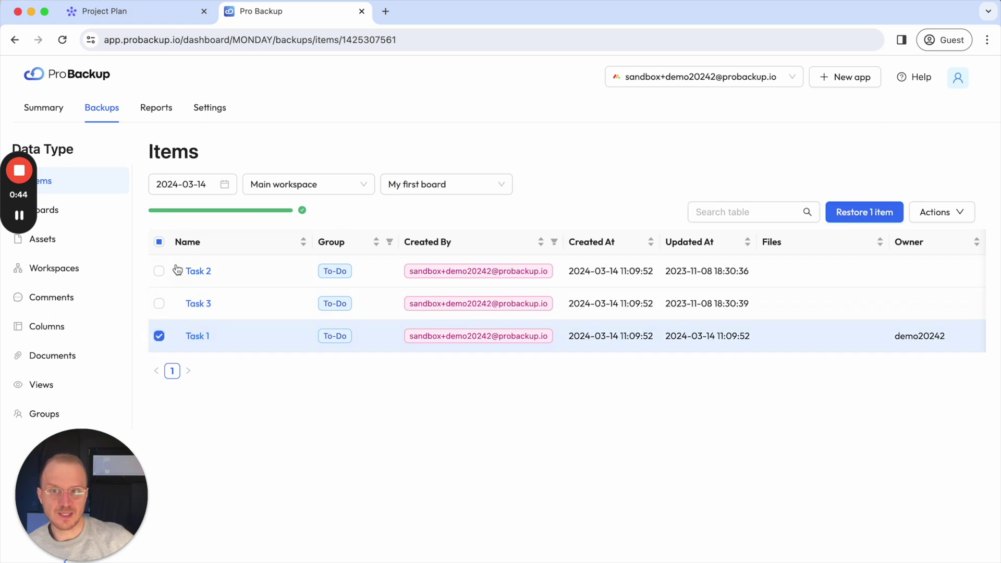
click(159, 241)
click(159, 243)
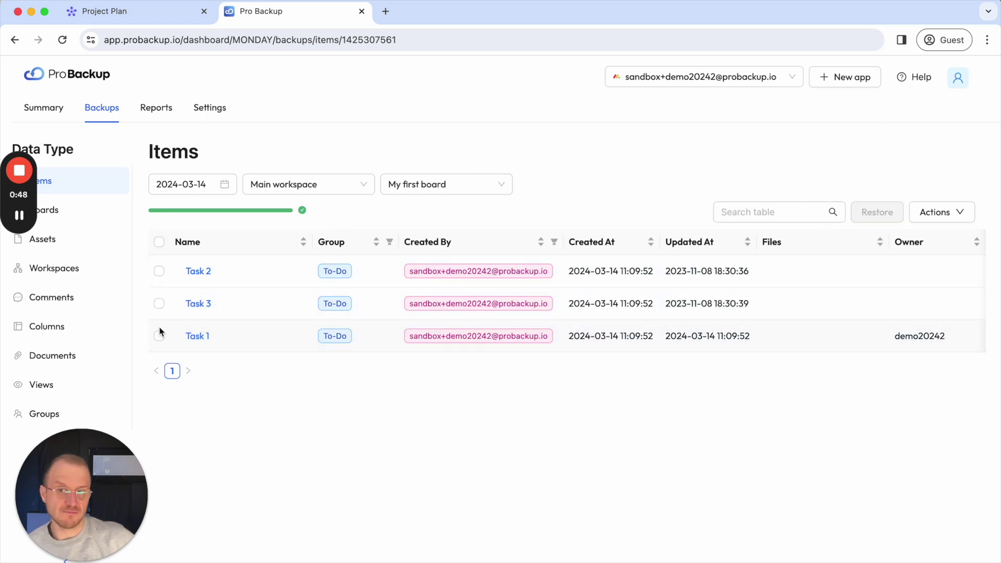
click(159, 243)
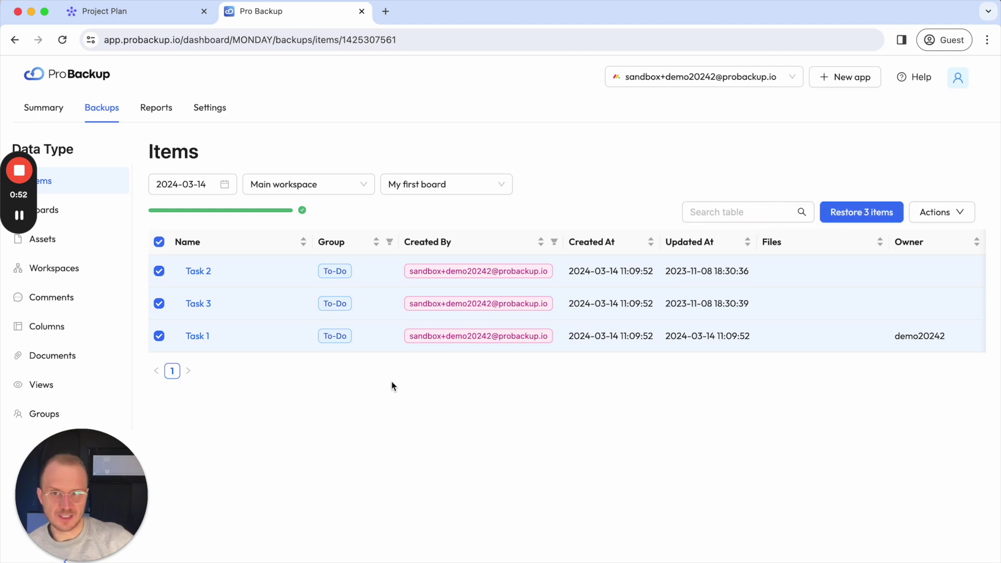
click(195, 337)
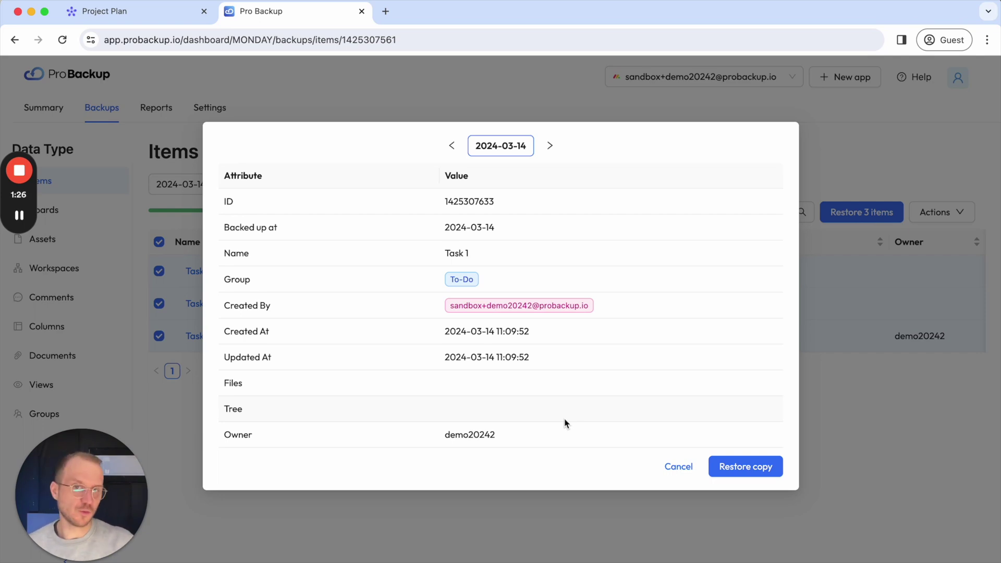
click(675, 468)
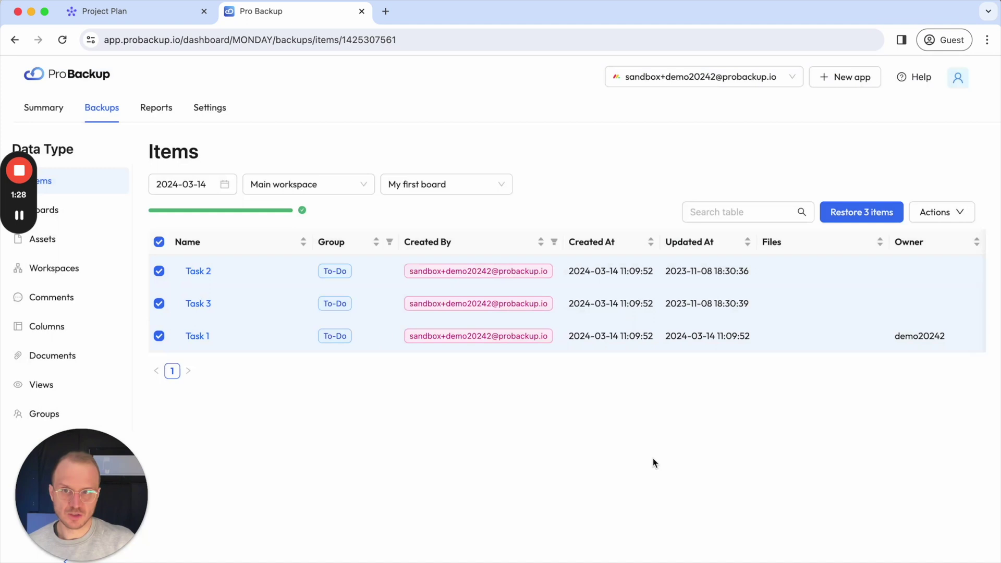
Step: Delete the [Example] Research task from the Project Plan board and dismiss the deletion notice
click(154, 16)
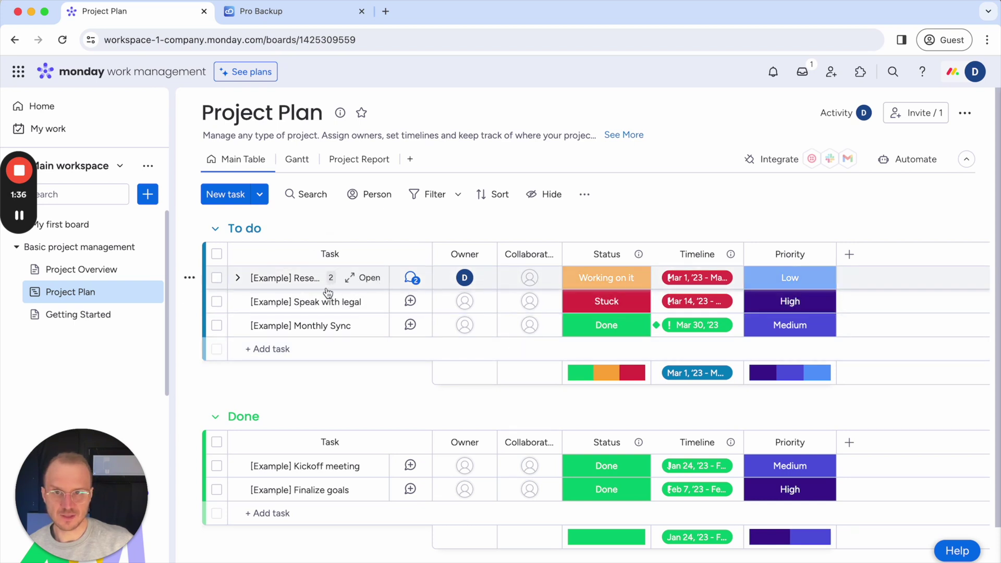
click(365, 278)
click(979, 126)
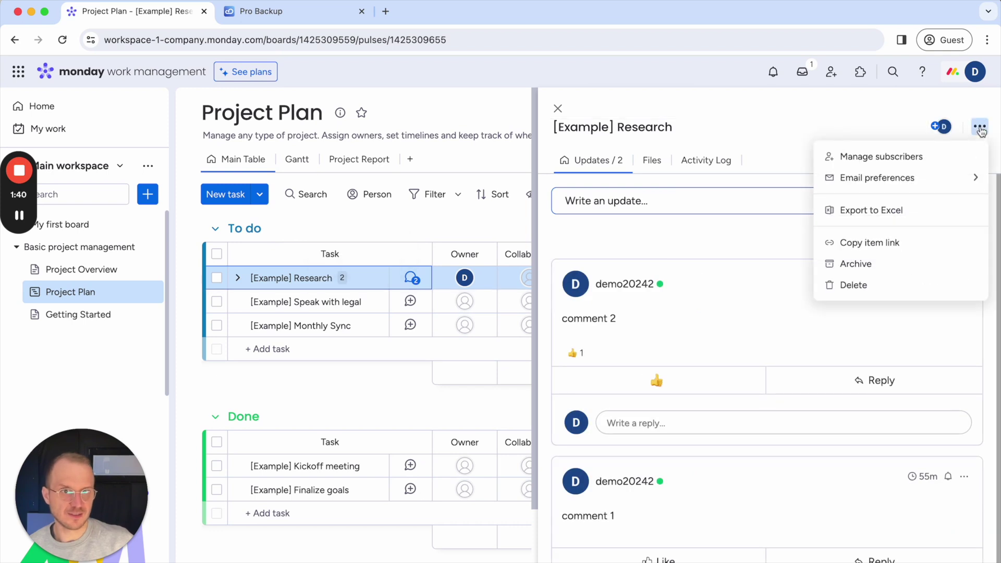
click(863, 286)
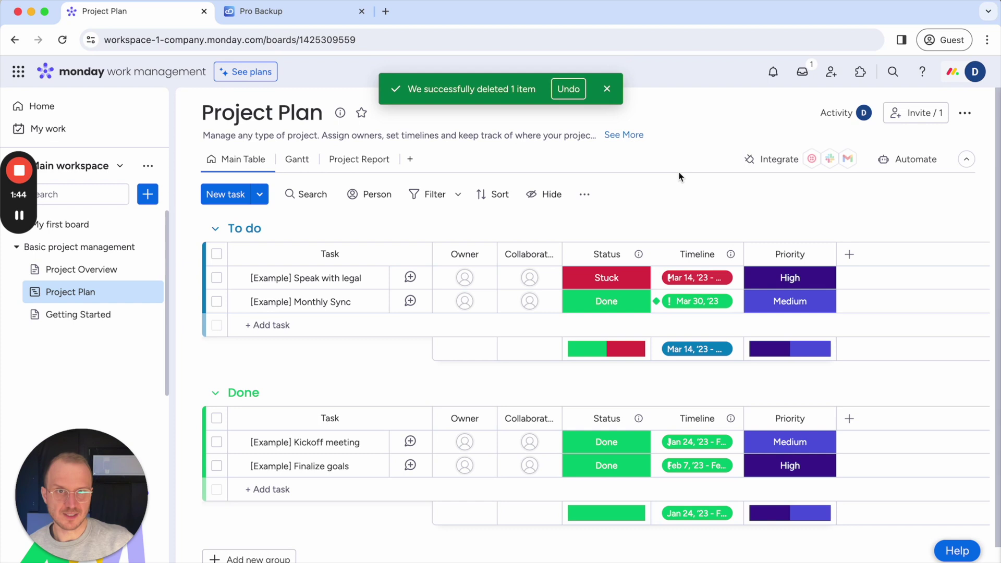
click(607, 91)
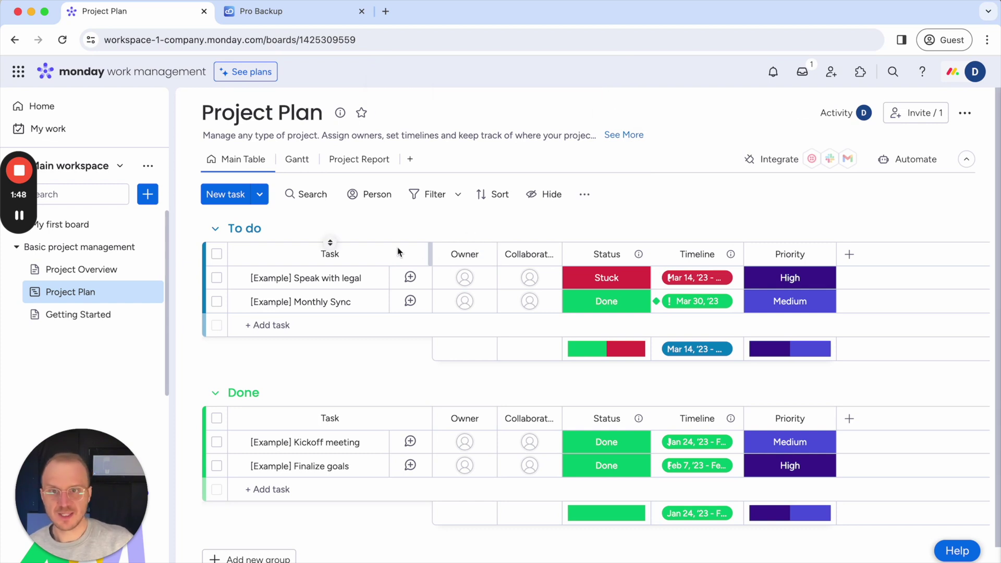
Step: Switch ProBackup to the Project Plan board's items and search them for 'research'
click(323, 12)
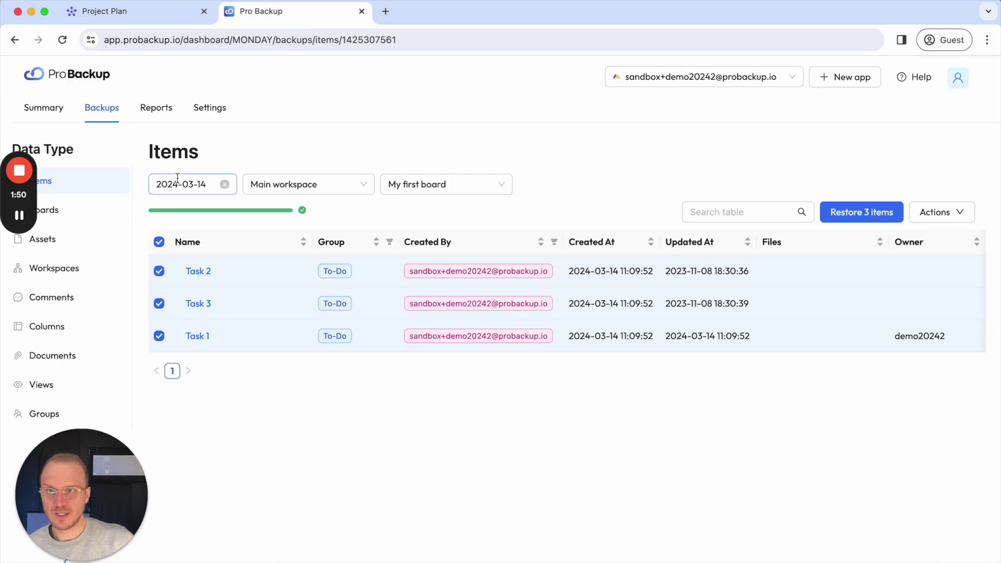
click(440, 185)
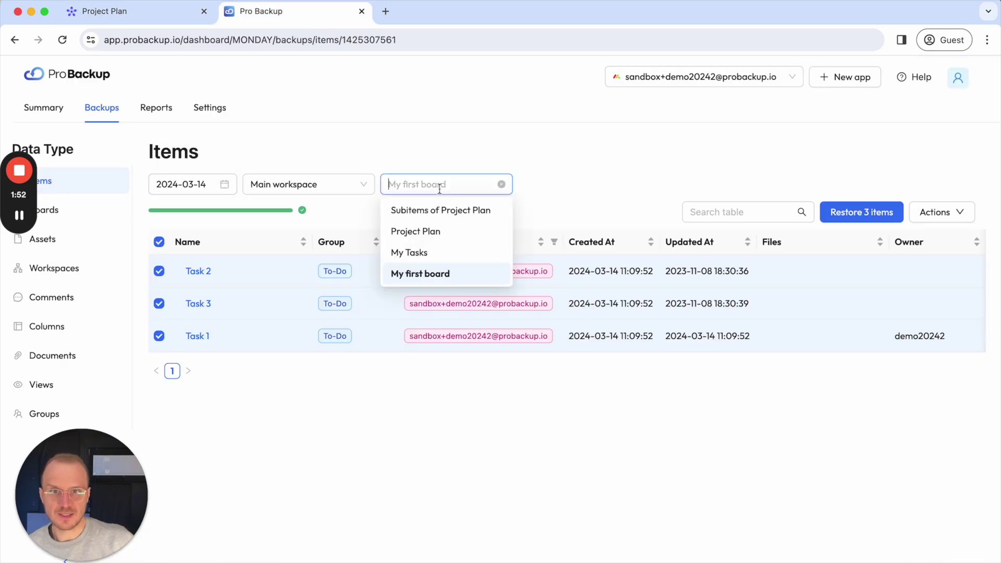
click(427, 233)
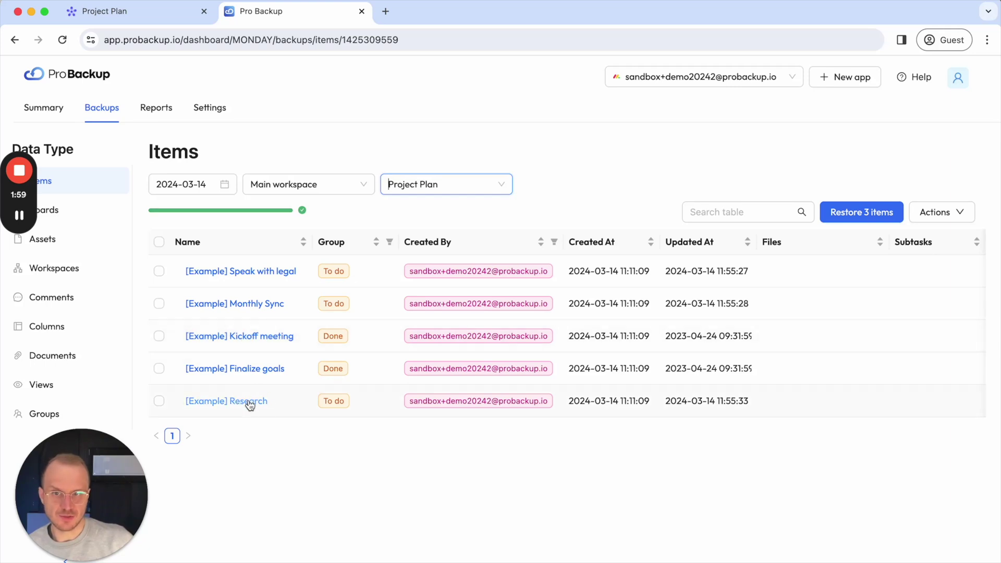
click(719, 212)
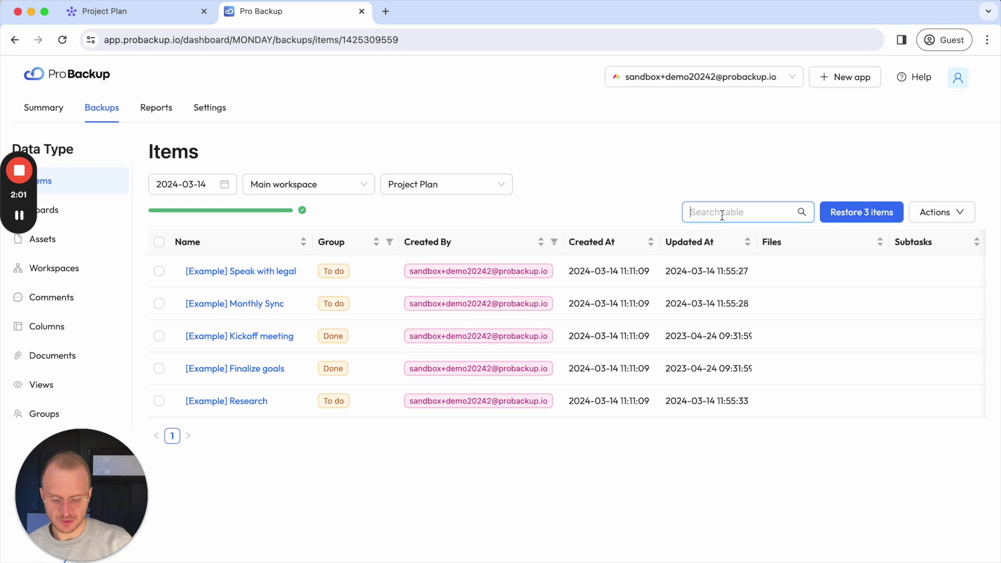
text(research)
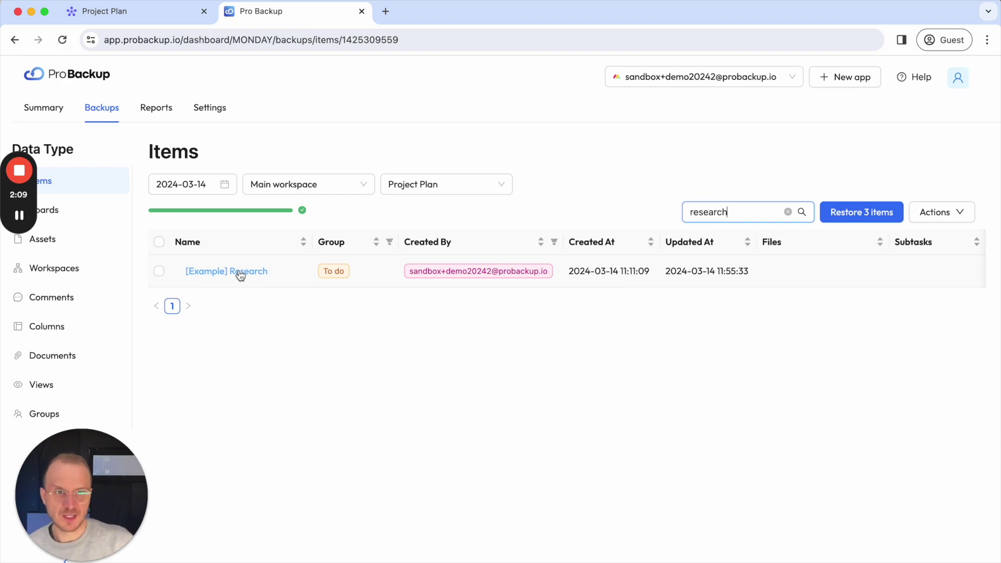
Step: Restore the [Example] Research task to Project Plan and follow its restore report
click(239, 272)
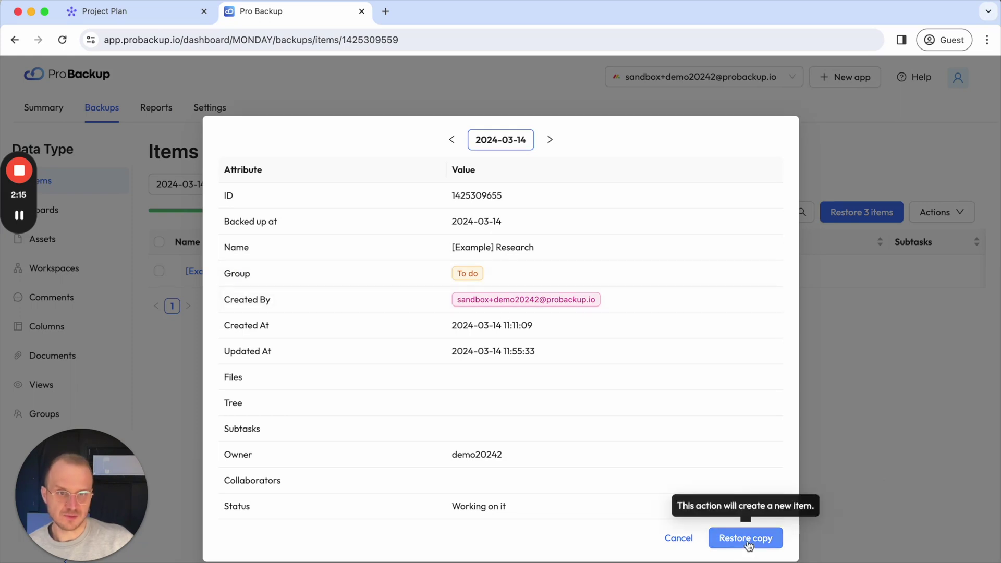
click(744, 544)
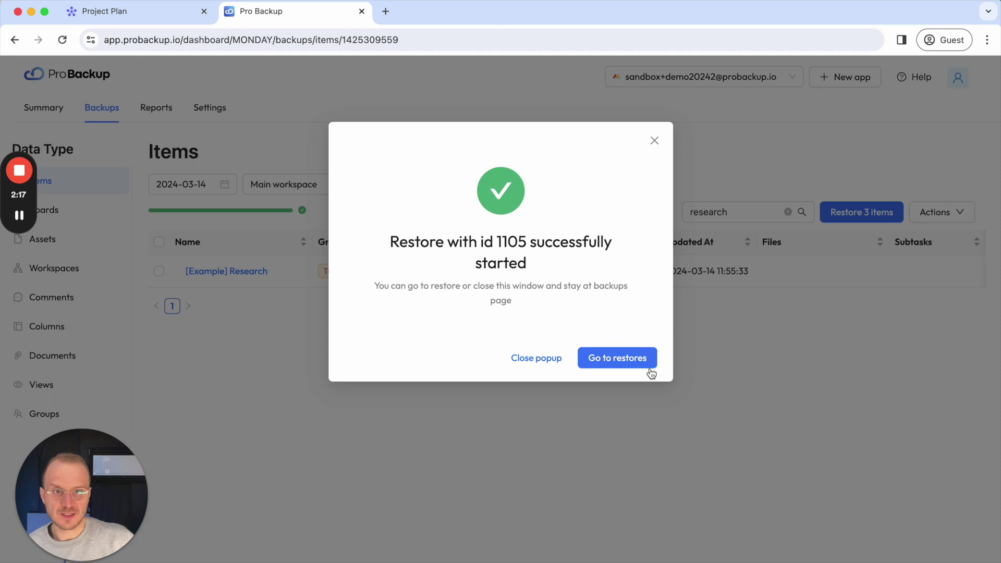
click(619, 364)
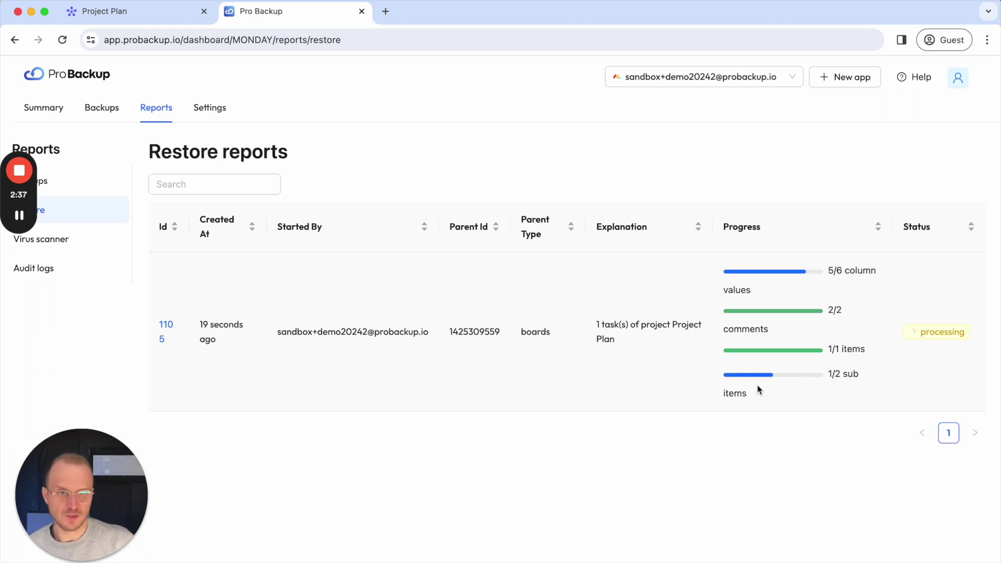
Step: Reload Project Plan, expand [Example] Research to check Market analysis and Create report subitems
click(159, 14)
key(super+r)
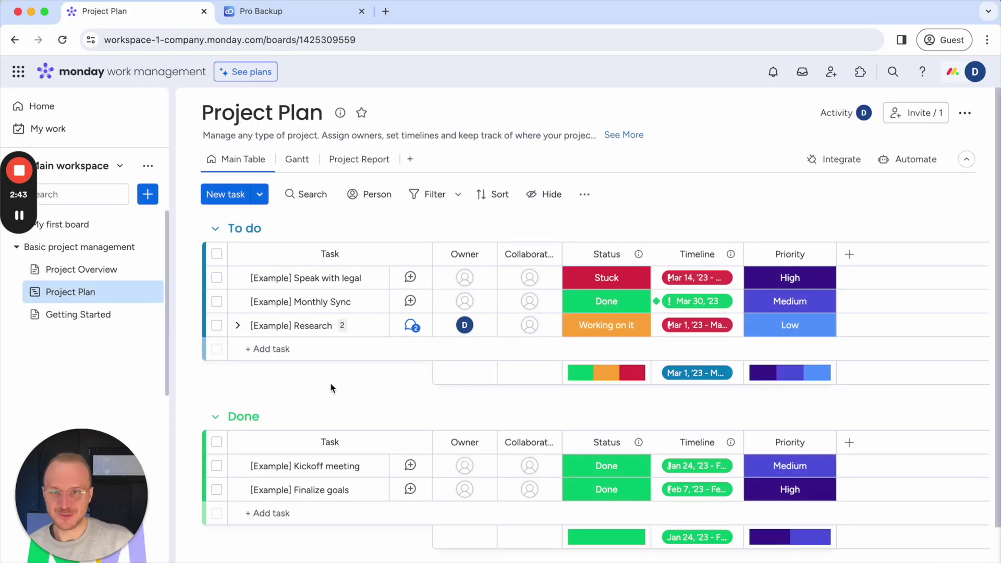
mouse_move(344, 325)
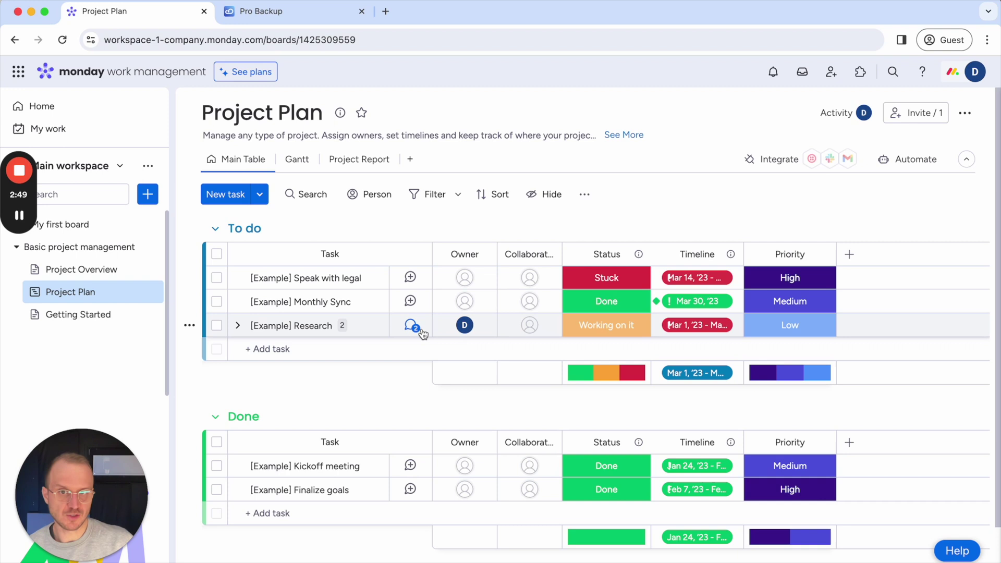
click(237, 325)
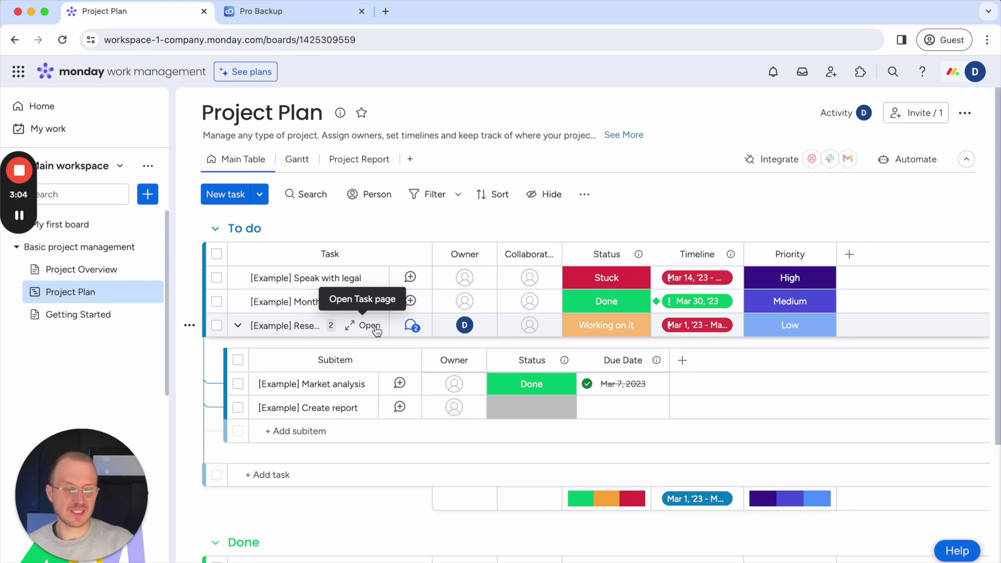
click(327, 12)
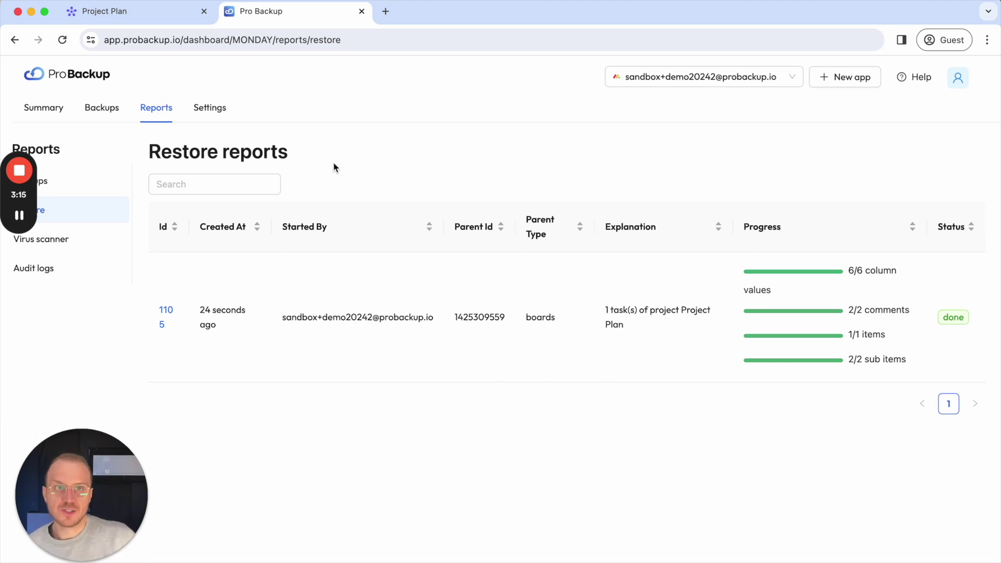
Step: Show the backed-up Boards of Main workspace, reloading until My first board, My Tasks and Project Plan appear
click(102, 119)
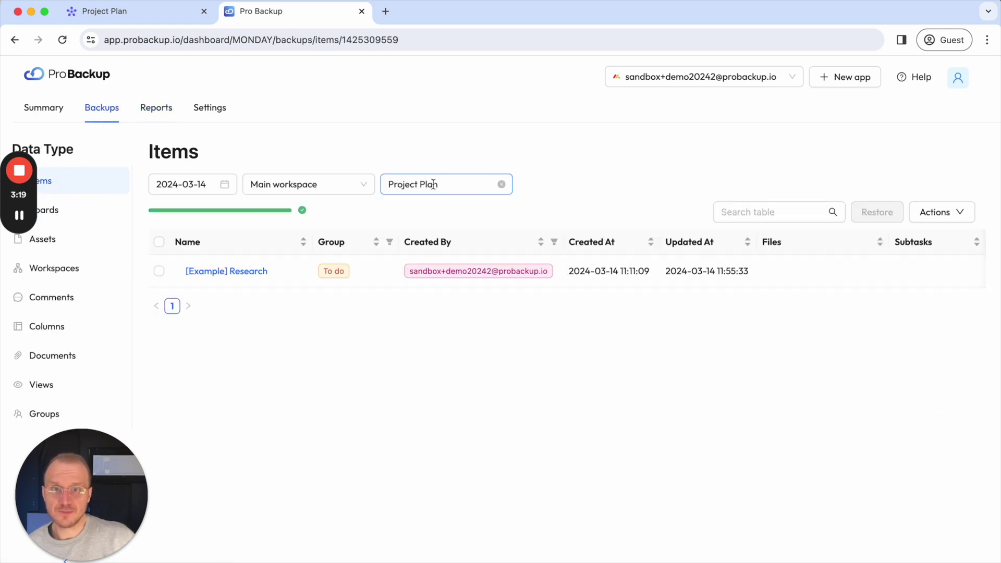
click(91, 211)
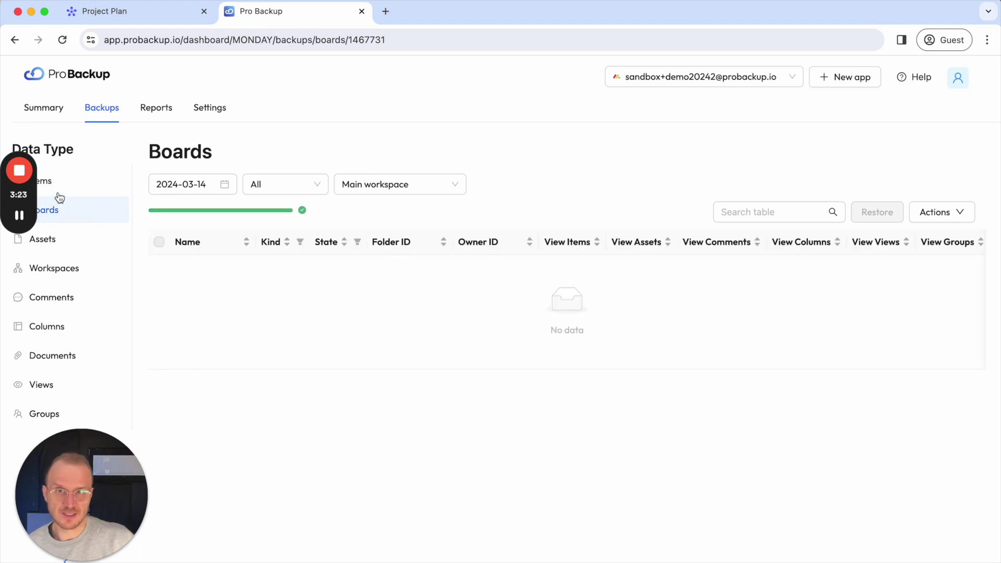
click(393, 187)
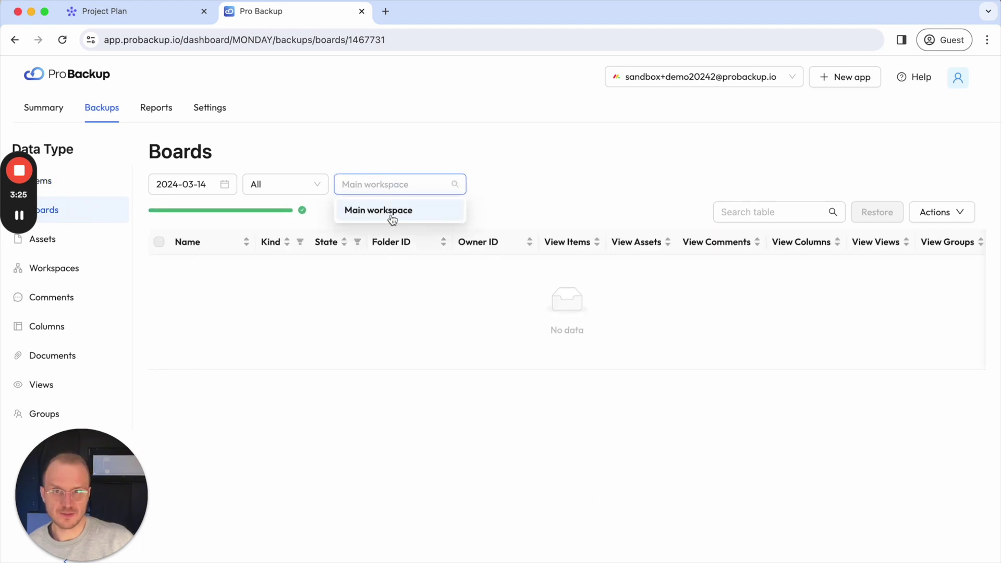
click(391, 214)
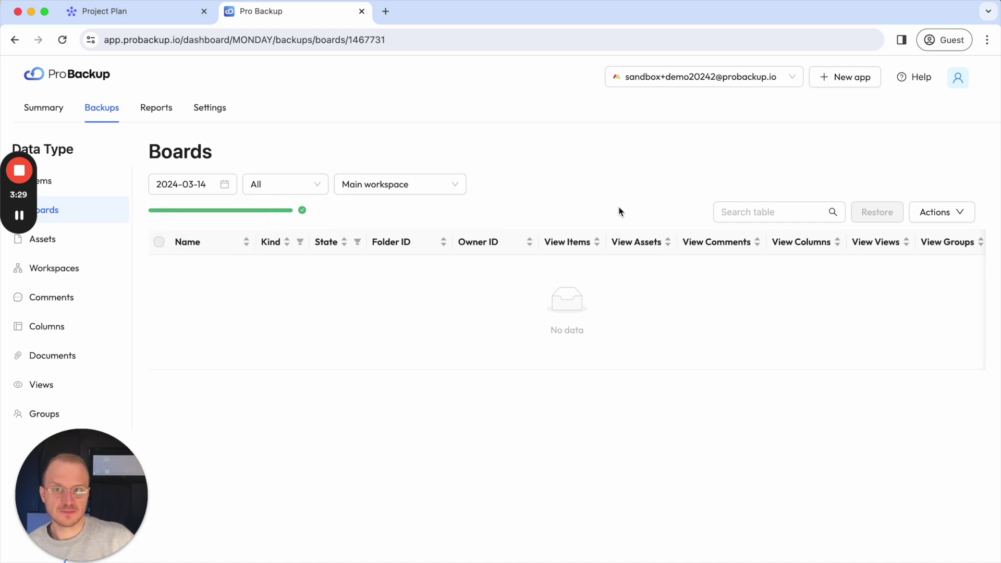
click(734, 213)
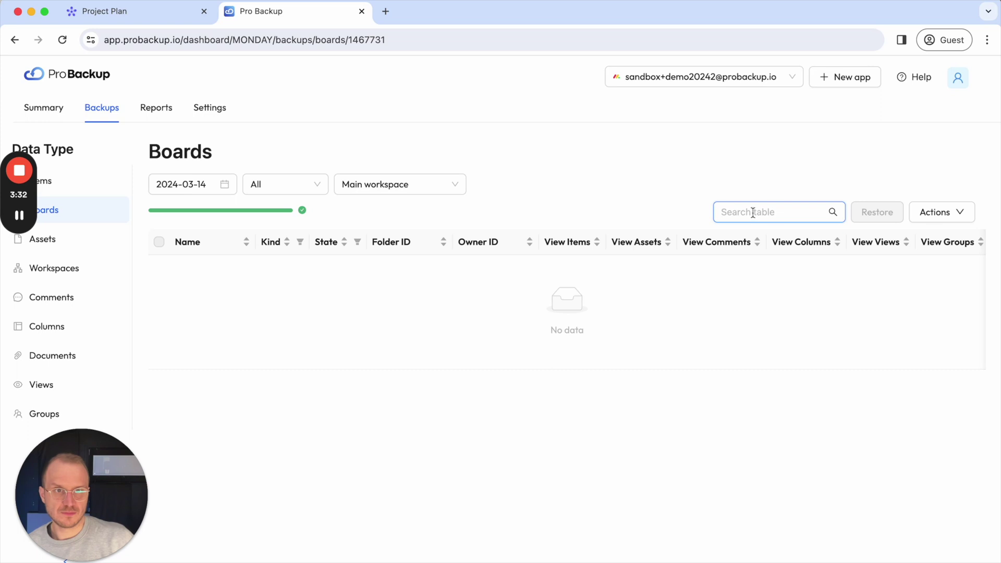
click(646, 200)
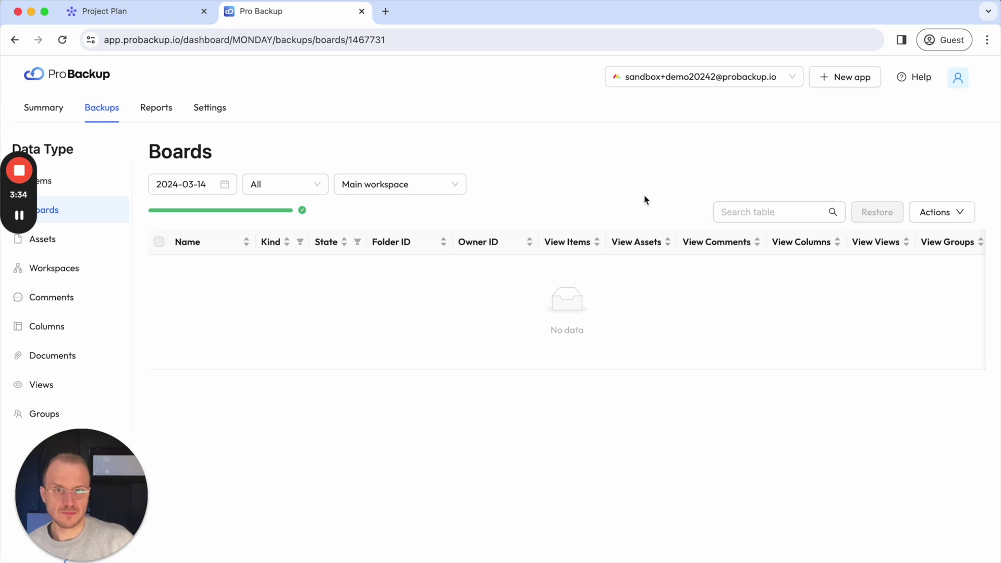
key(super+r)
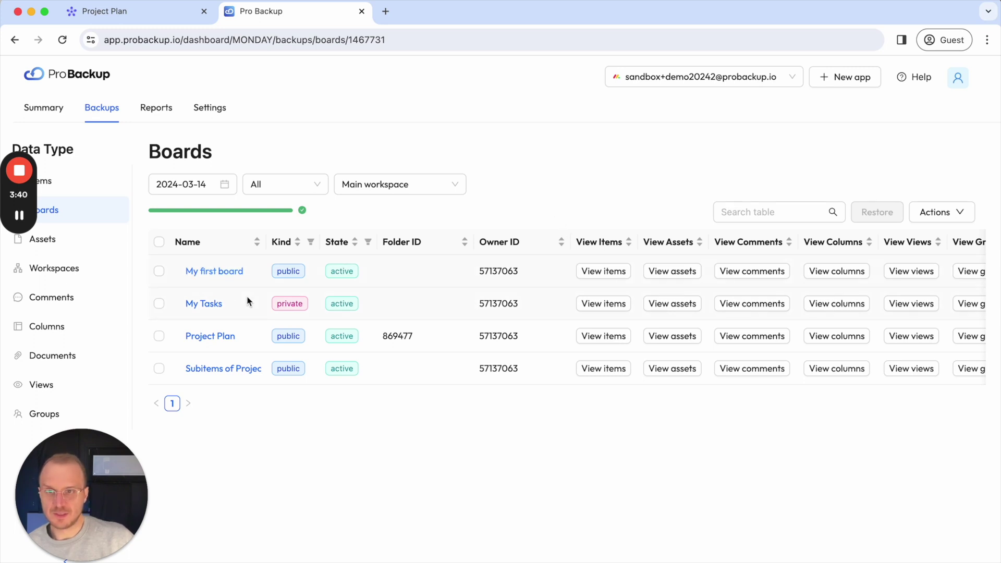
Step: Restore My first board and open its restore report
click(159, 271)
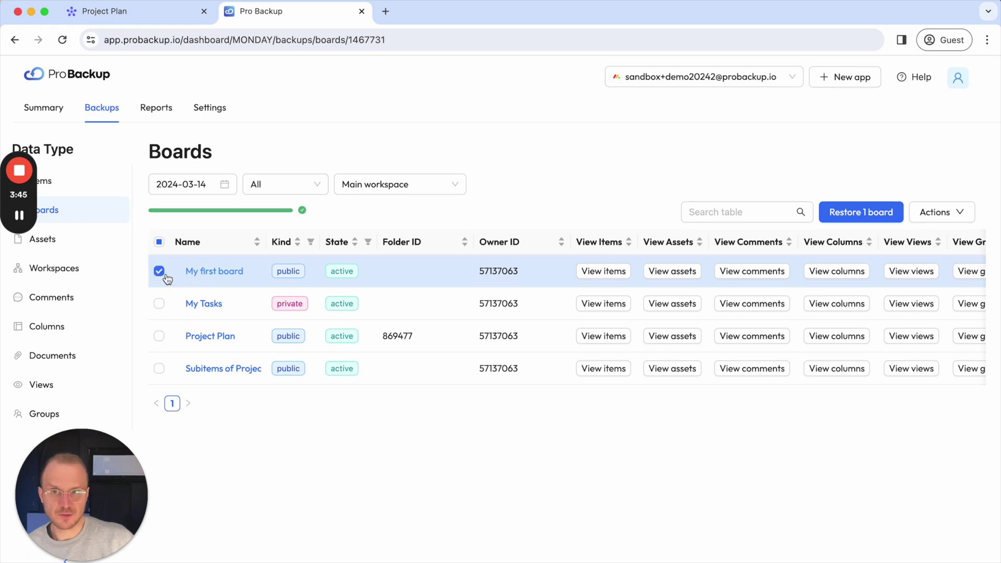
click(871, 215)
click(615, 337)
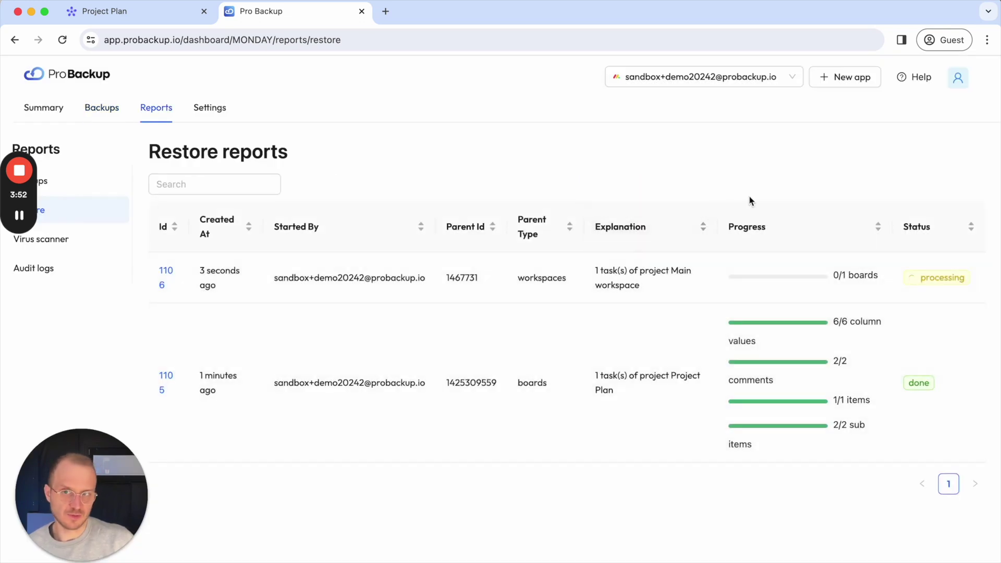
click(157, 12)
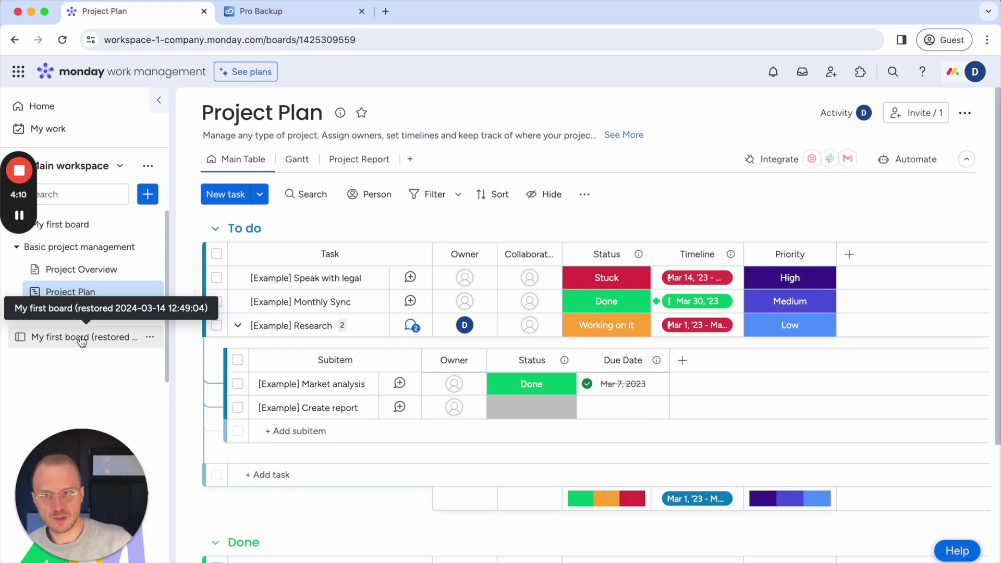
click(74, 229)
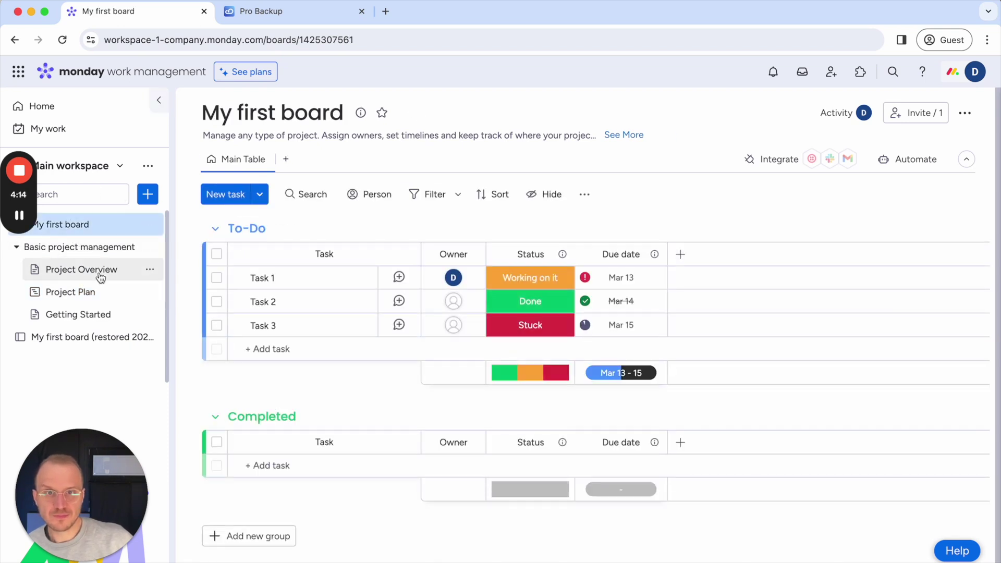
click(82, 339)
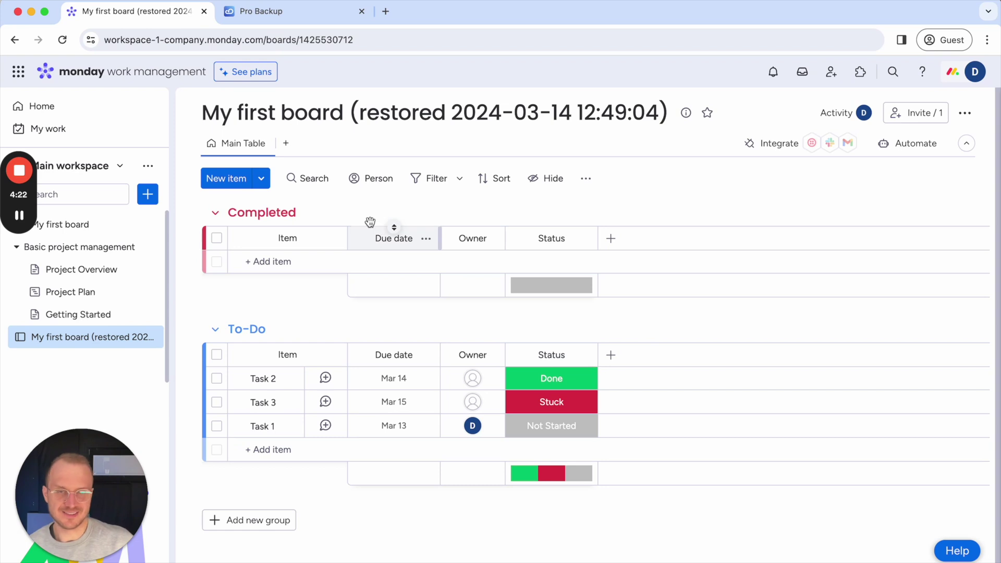
click(286, 11)
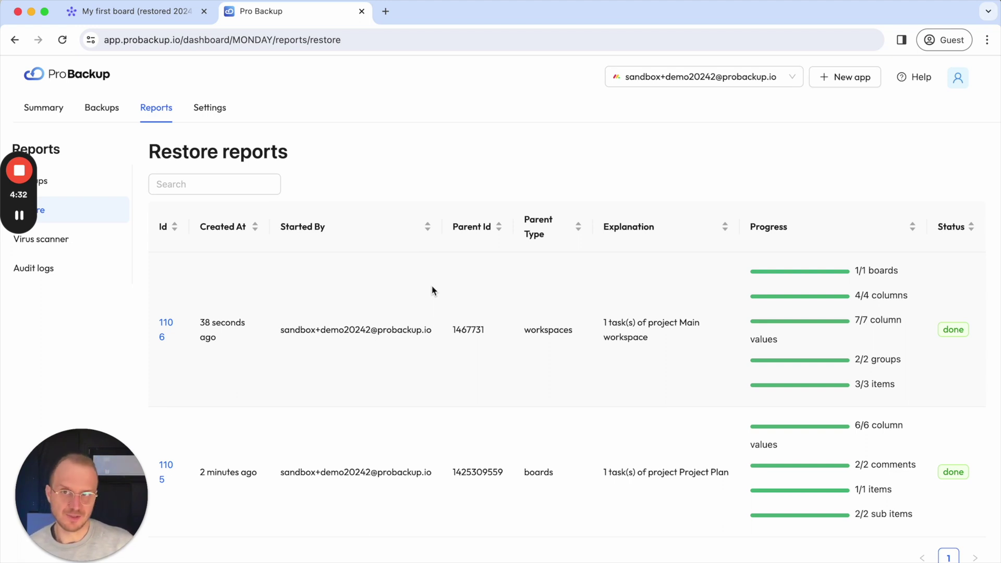
Step: Load the 2024-03-14 backed-up items of Project Plan in Main workspace
click(106, 115)
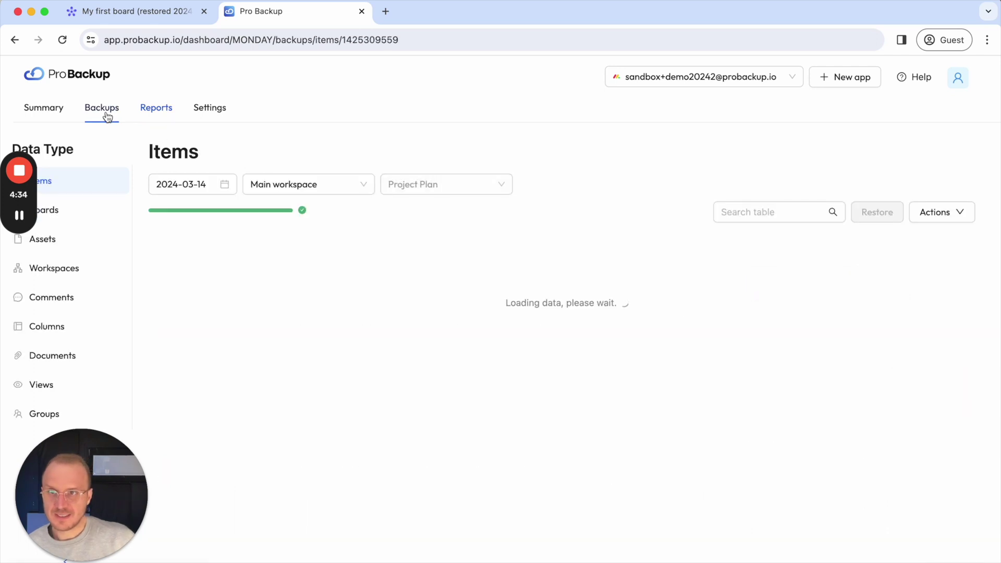